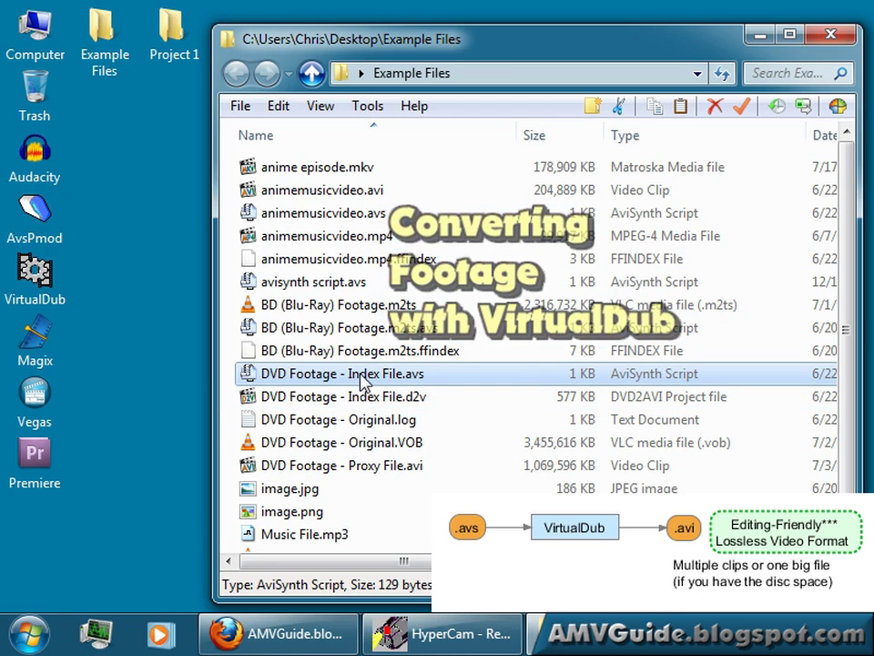
- Drop DVD Footage - Index File.avs from Explorer onto the VirtualDub icon to load it
left_click_drag(338, 382, 53, 301)
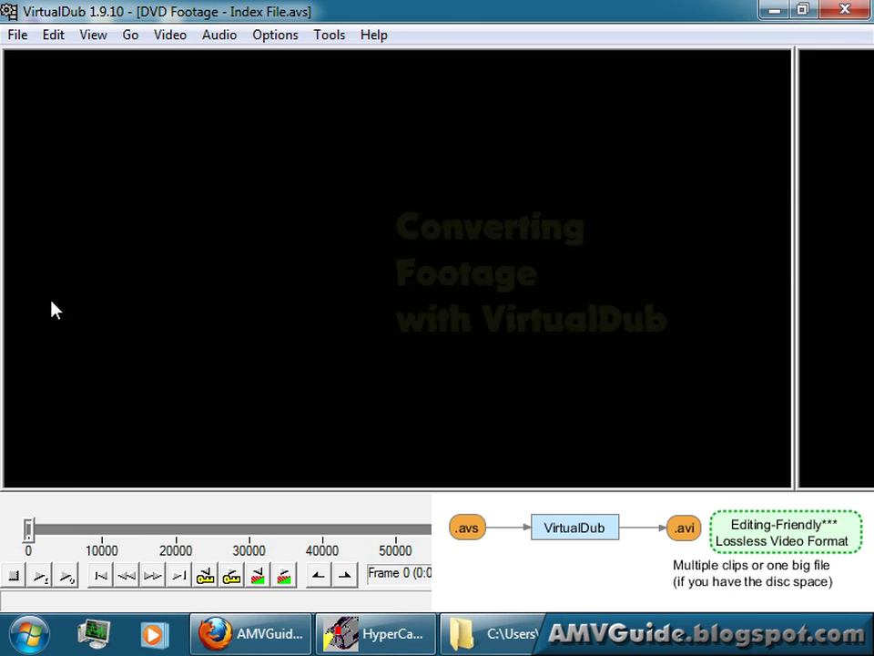
- Scrub into the footage to show frames and set Audio to No audio
left_click_drag(29, 533, 198, 545)
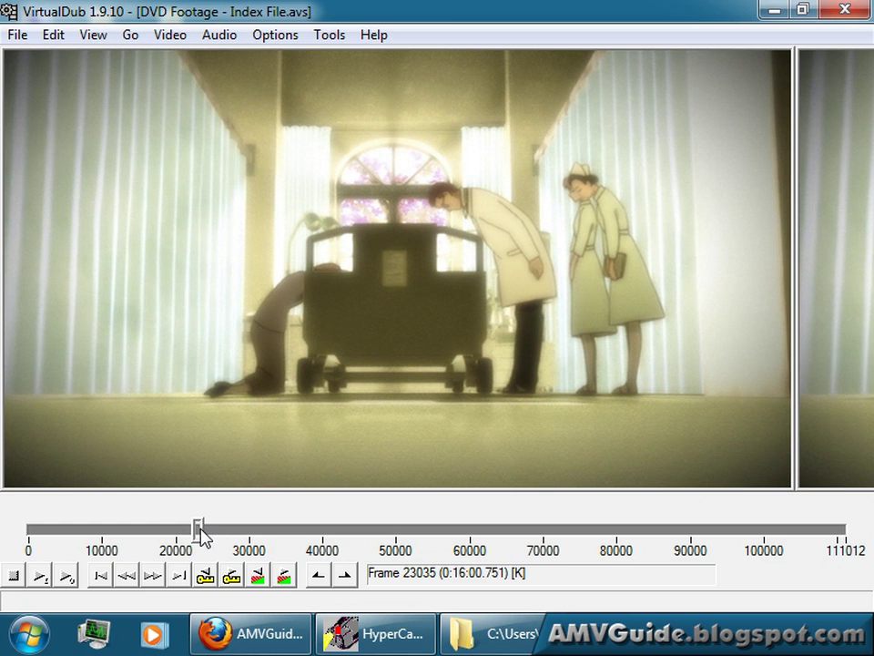
left_click(224, 35)
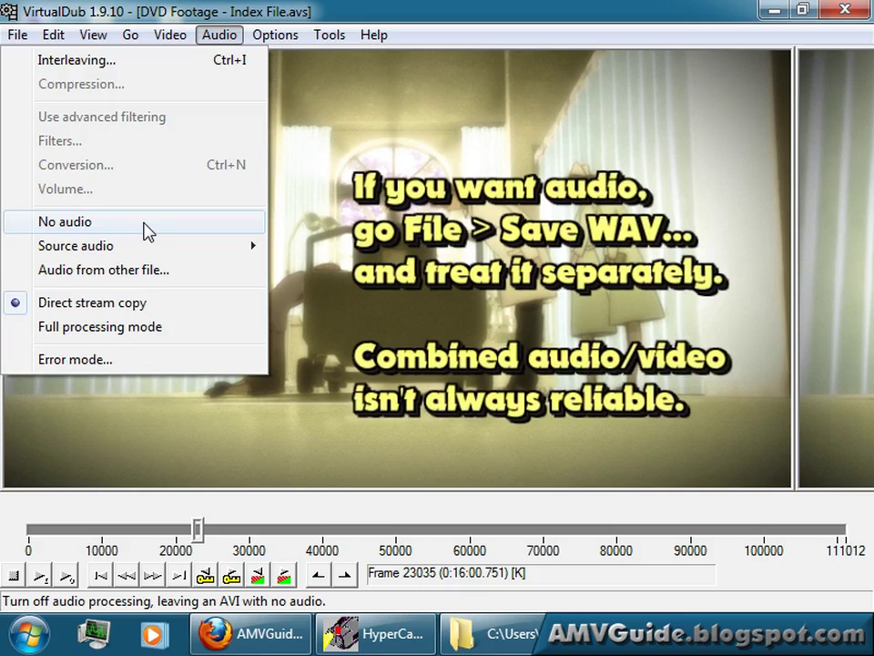
left_click(146, 227)
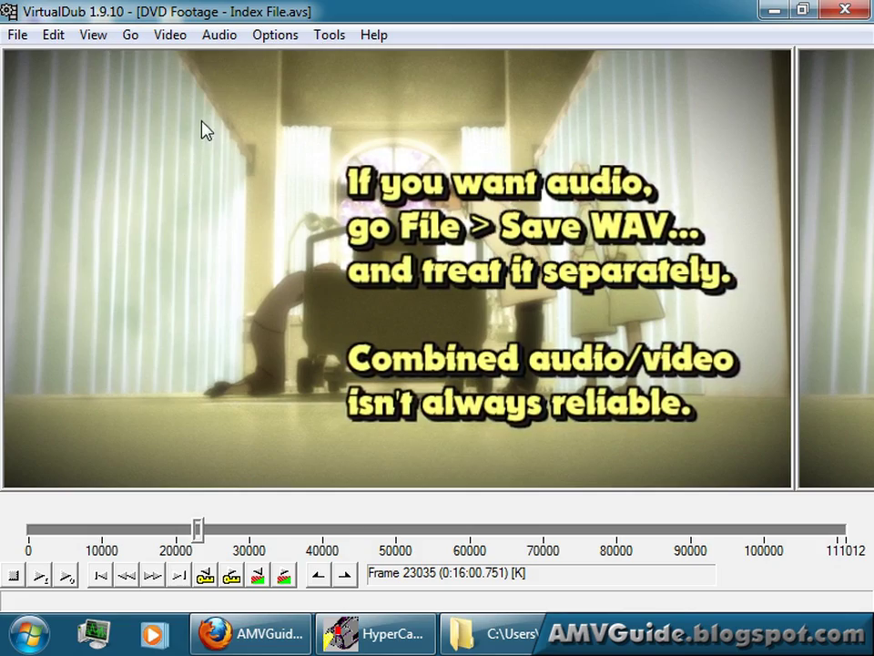
left_click(172, 36)
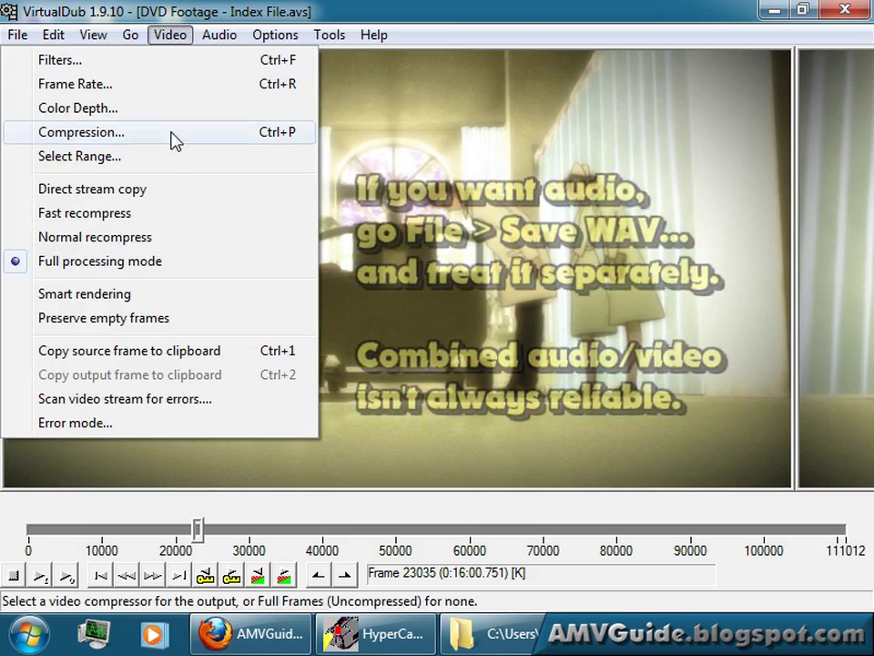
- Choose Ut Video Codec YUV420 (ULY0) as the video compressor and confirm
left_click(166, 141)
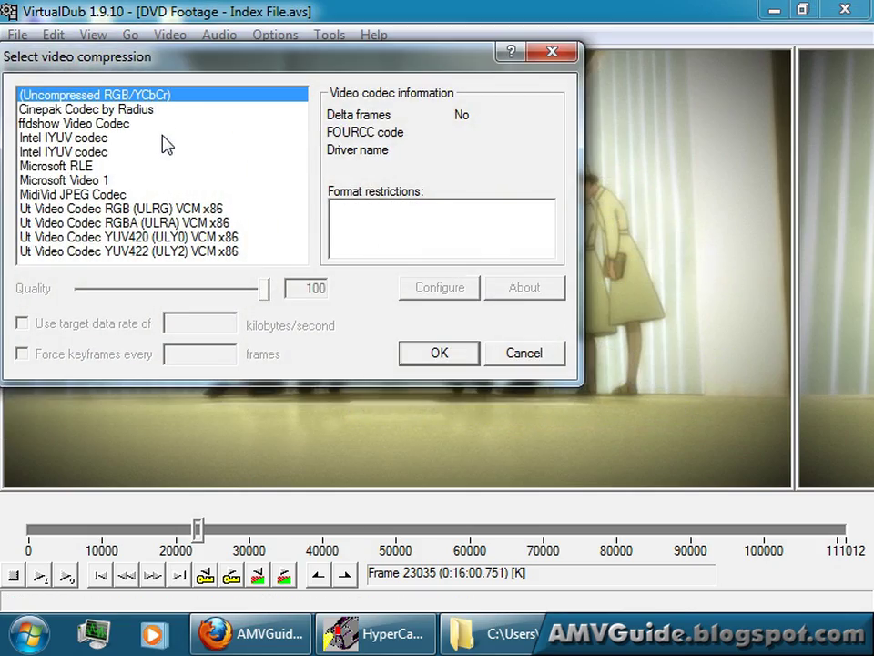
left_click(146, 237)
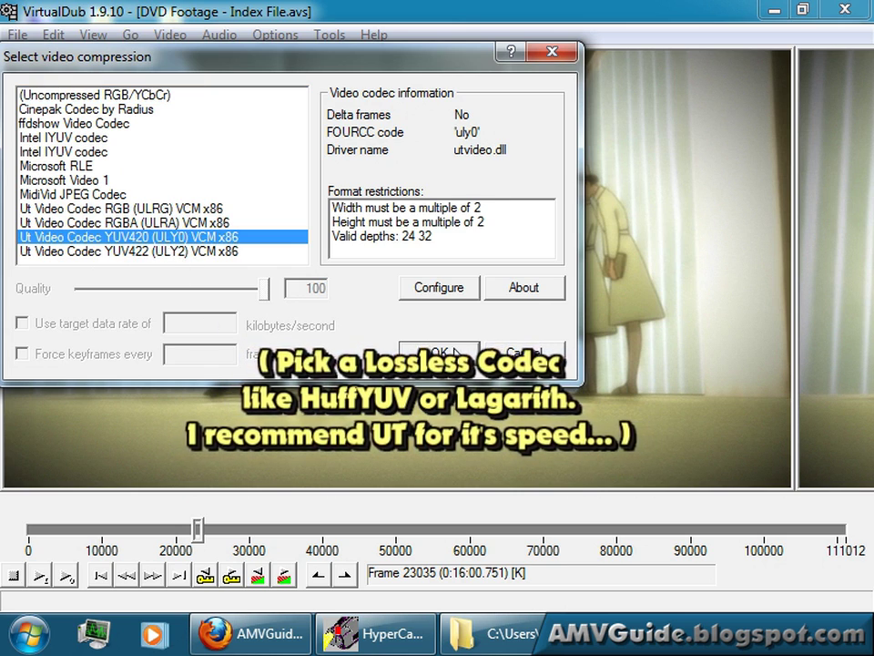
left_click(438, 353)
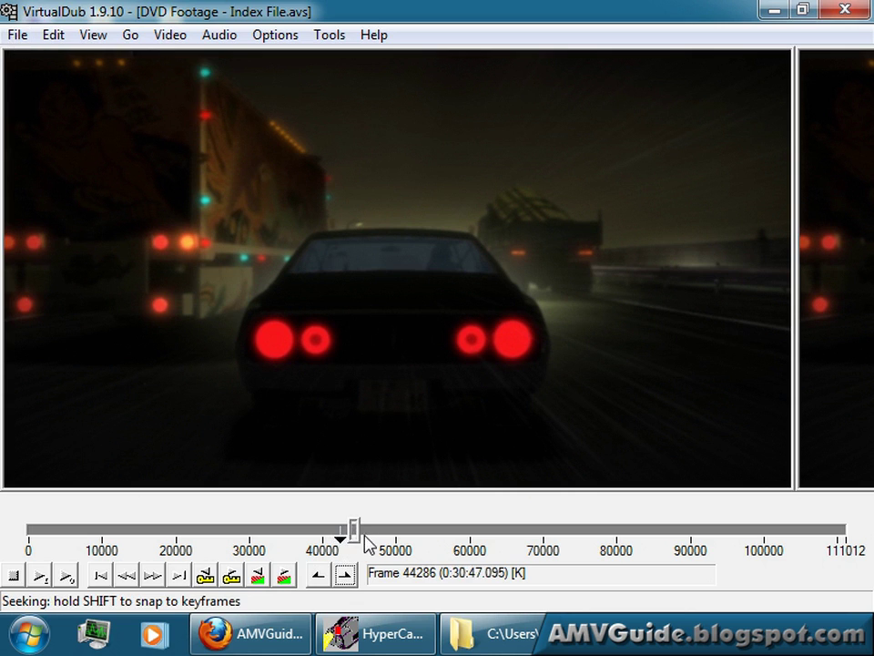
- Adjust the selection end so frames 42354–43246 (892 frames) are selected
left_click_drag(366, 537, 379, 537)
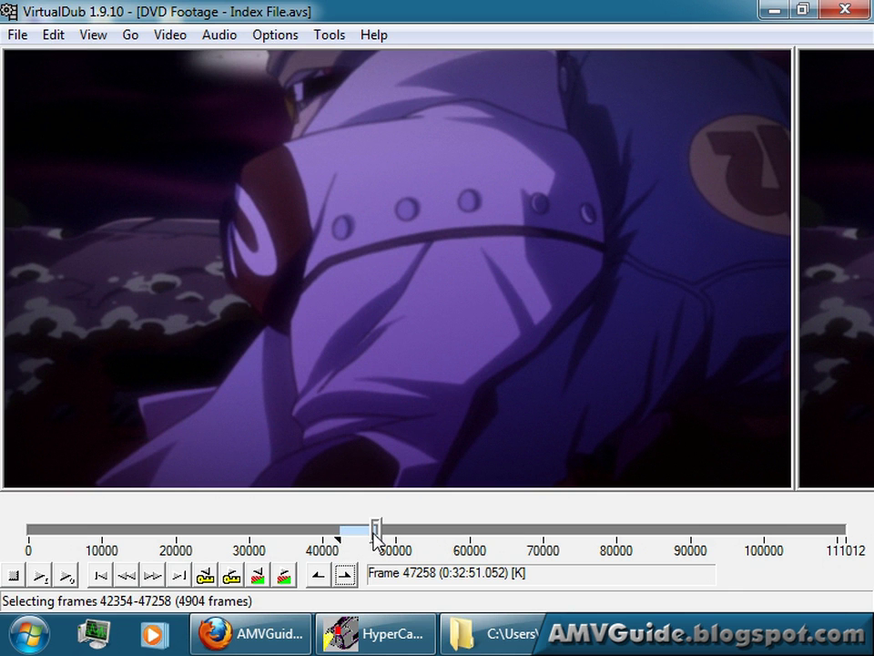
left_click_drag(375, 535, 345, 539)
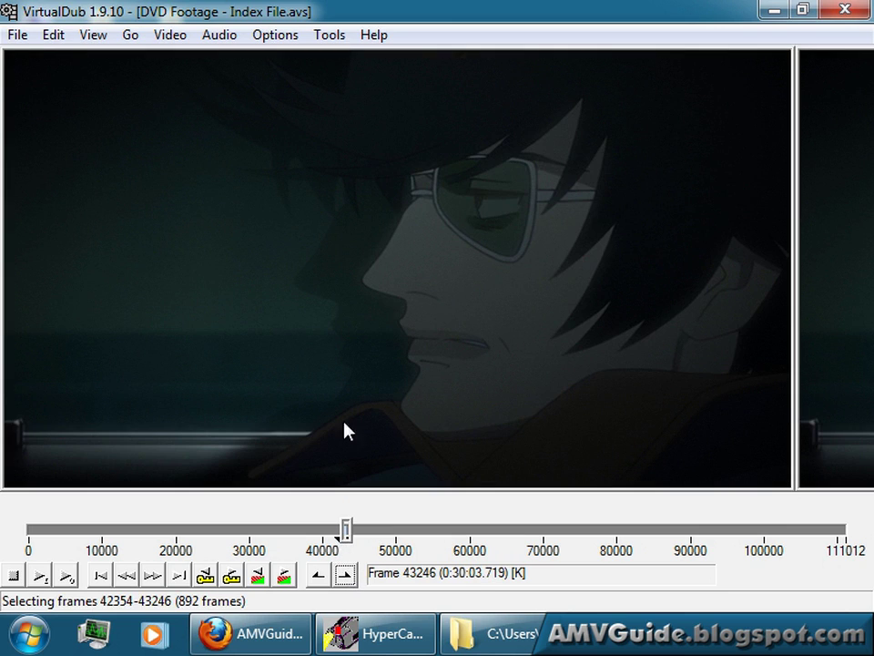
left_click(19, 36)
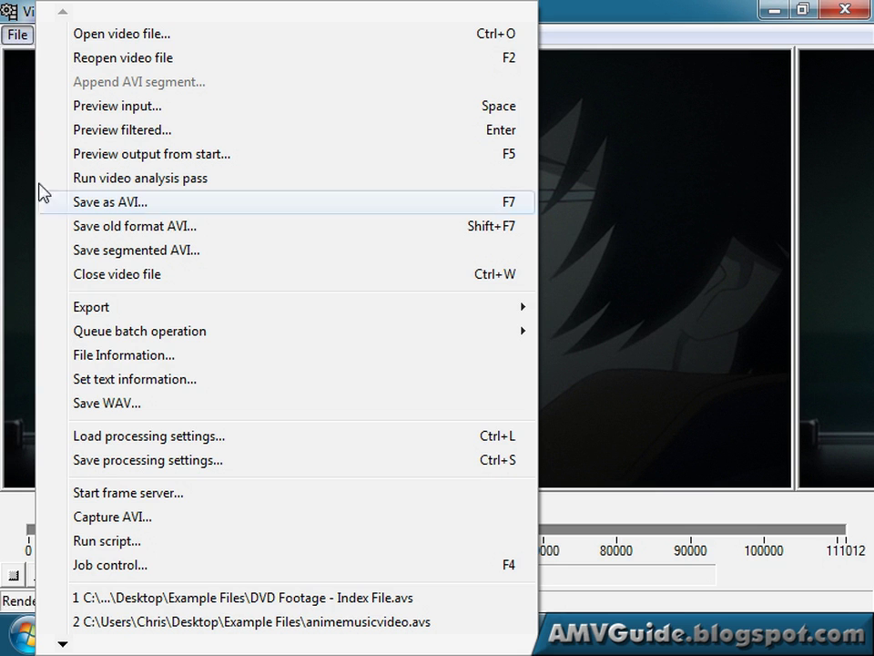
- Render the selection to clip1.avi on the Desktop, then minimize VirtualDub when finished
left_click(119, 202)
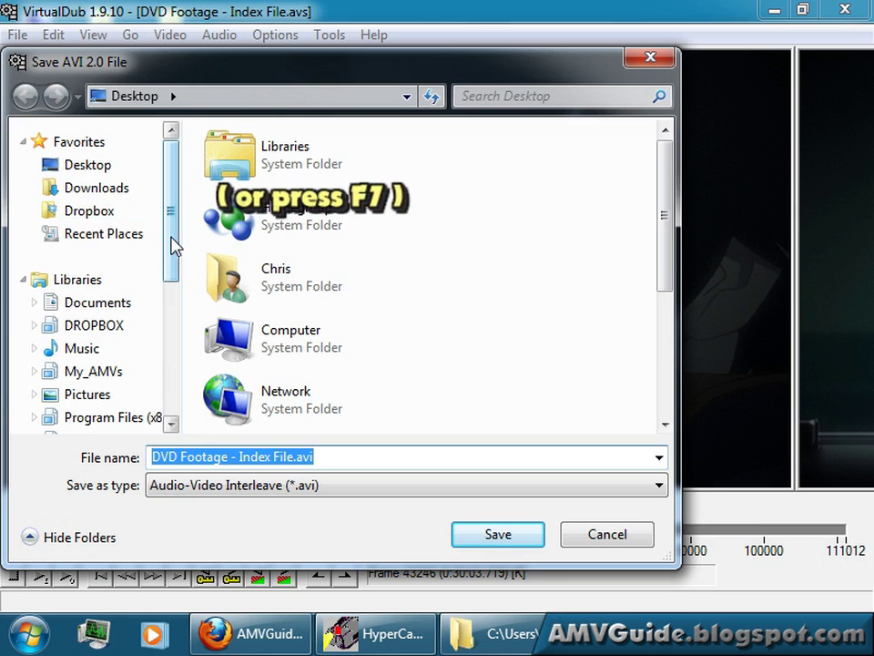
left_click(93, 169)
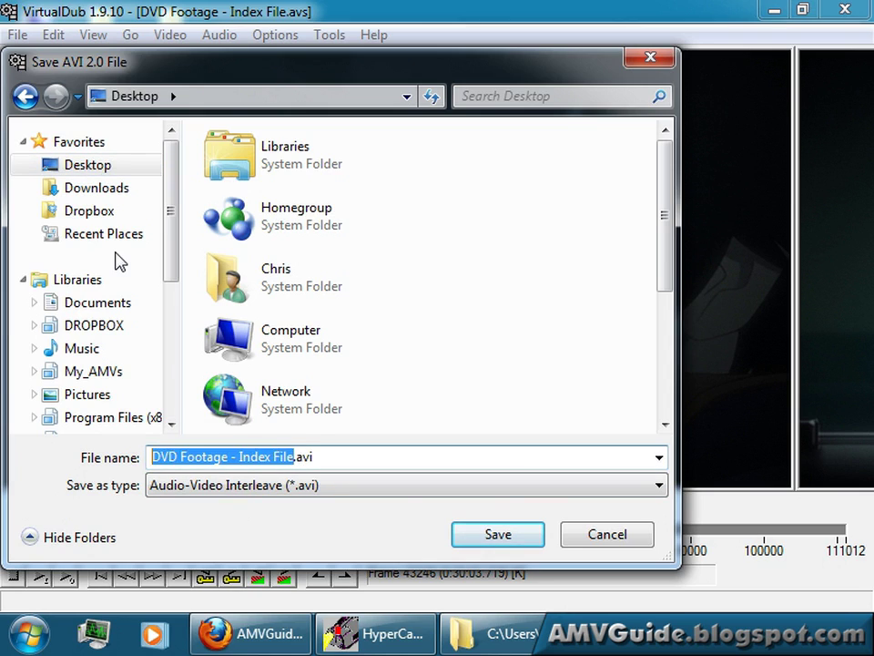
type("clip1")
left_click(496, 535)
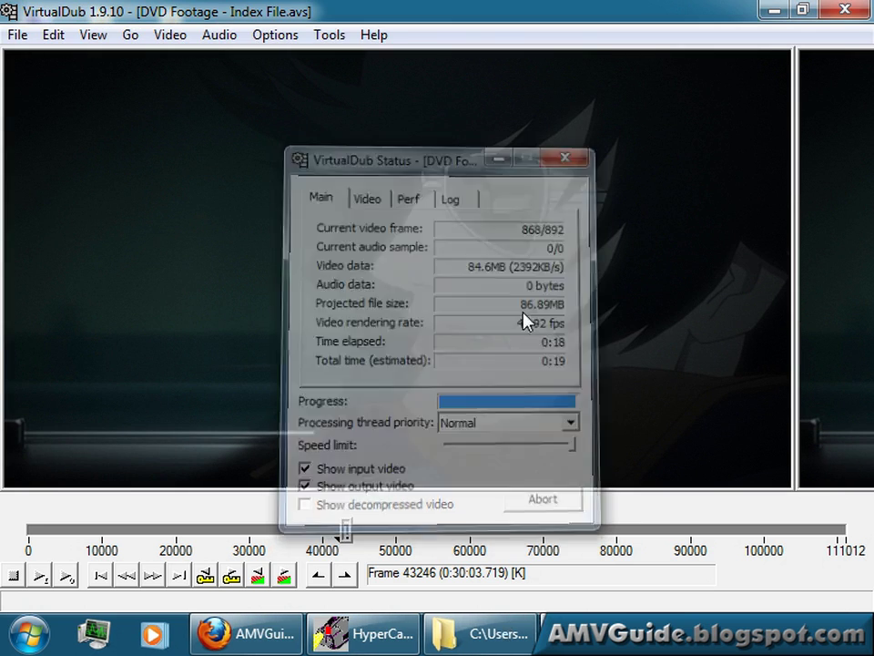
left_click(772, 13)
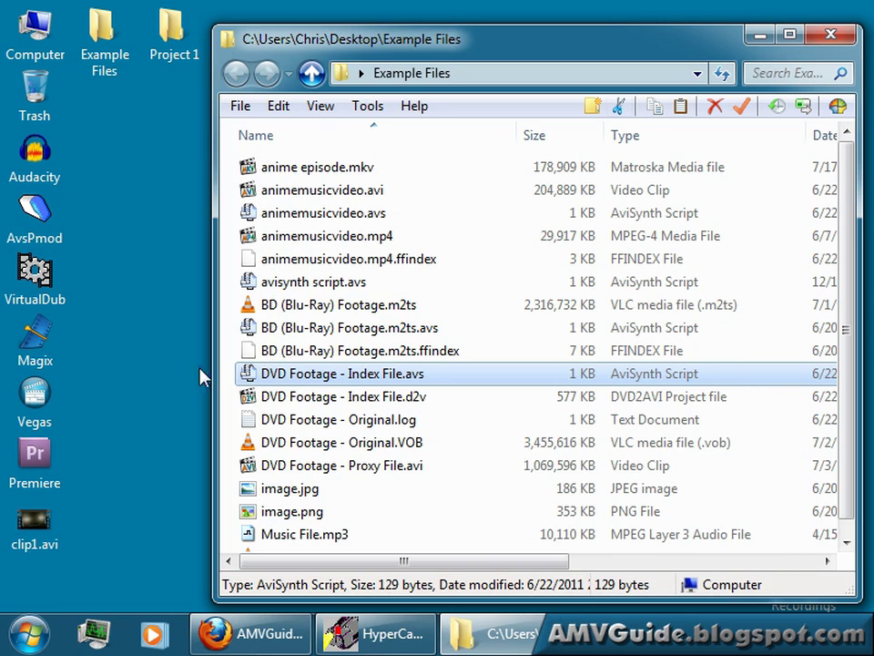
- Review clip1.avi's Security and Details properties (720×400, 23 fps, 86.6 MB), then close them
right_click(38, 526)
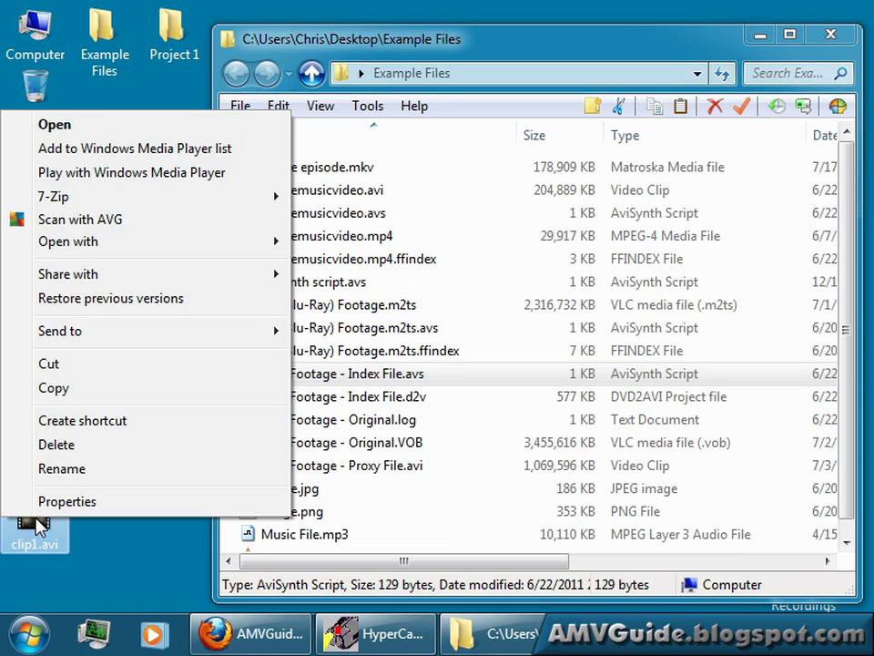
left_click(47, 503)
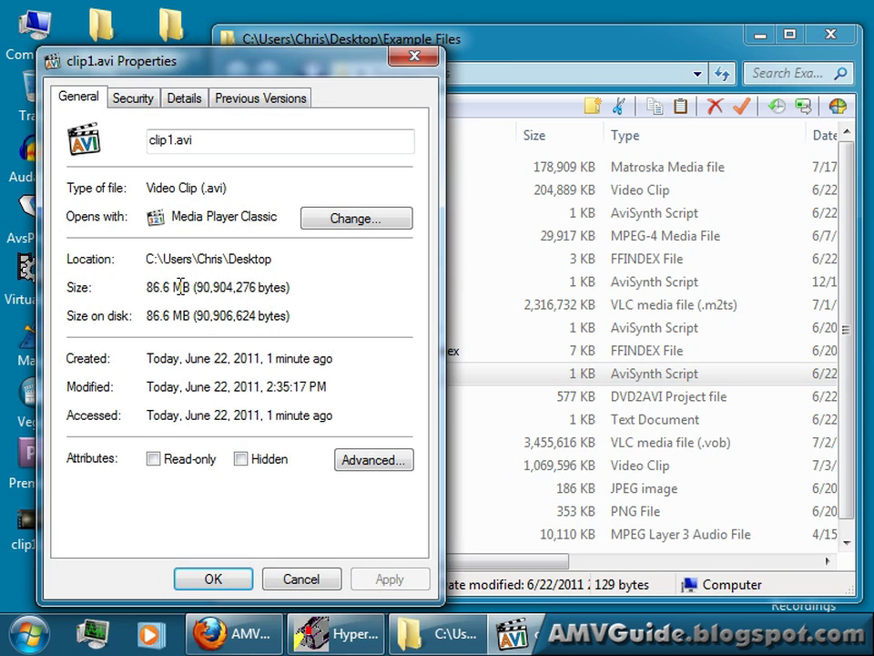
left_click(128, 98)
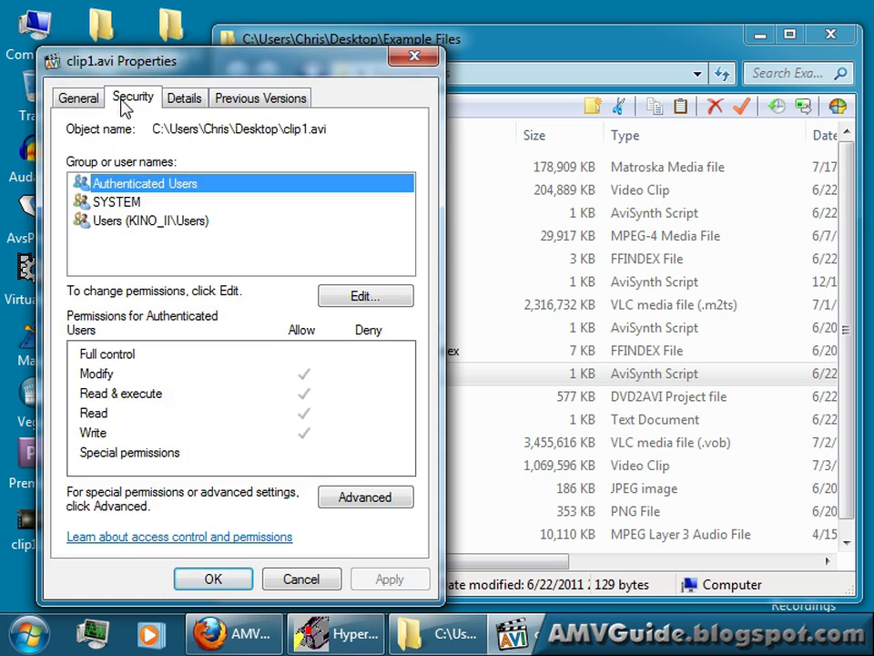
left_click(184, 98)
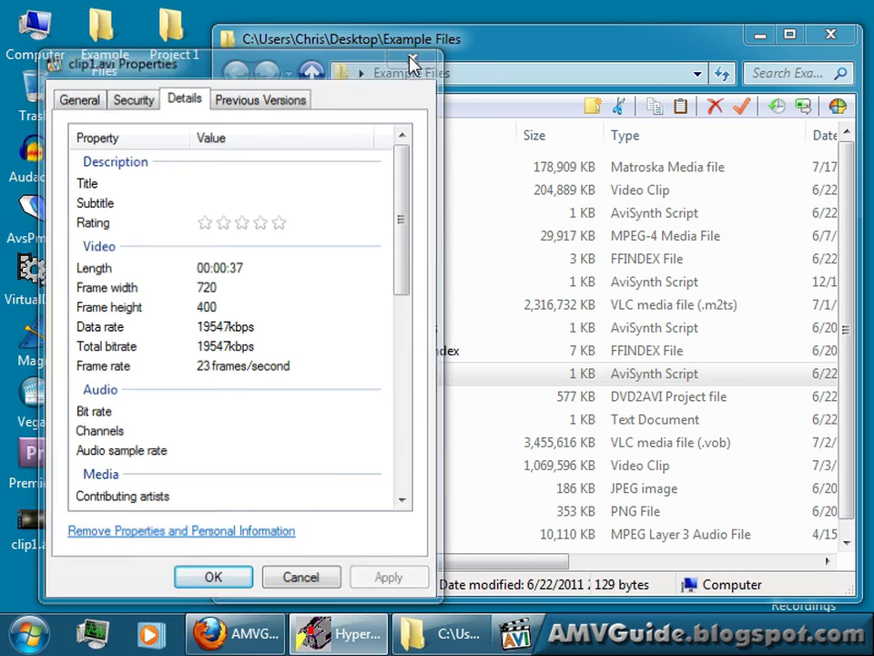
left_click(413, 61)
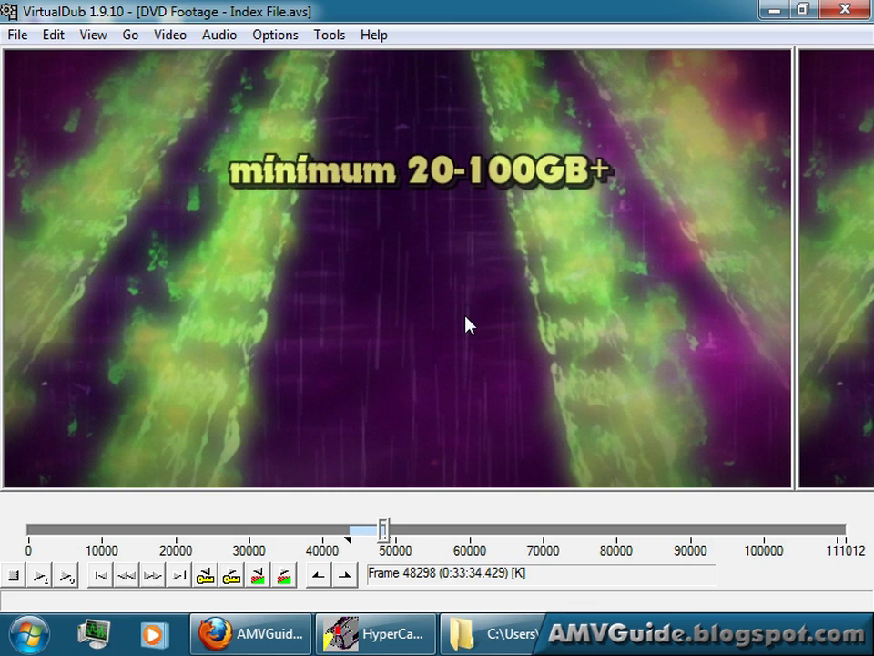
left_click(773, 11)
double_click(34, 36)
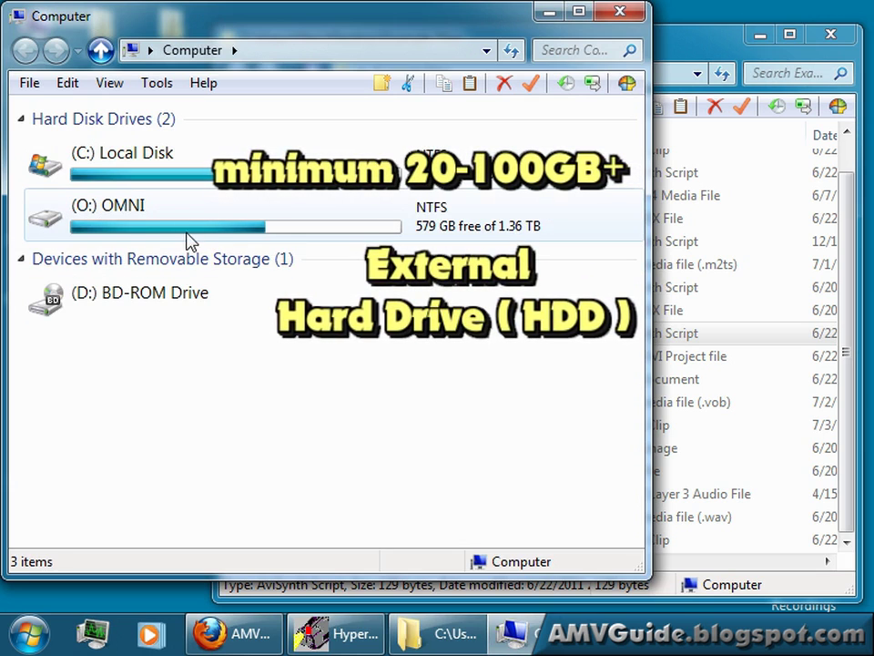
mouse_move(336, 235)
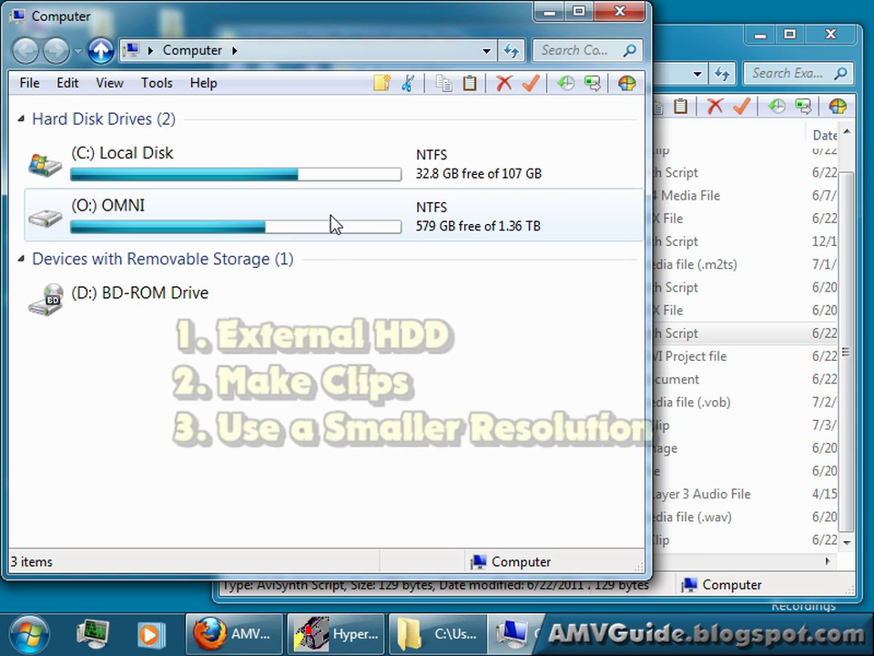
left_click(621, 13)
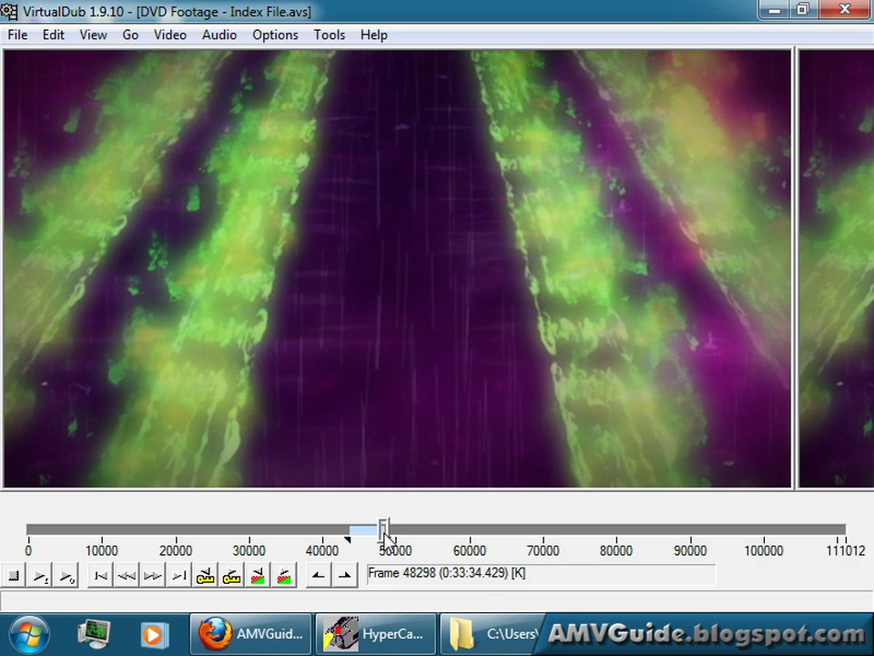
- Select the whole footage by marking out at the last frame and in at frame 0
left_click_drag(384, 531, 858, 557)
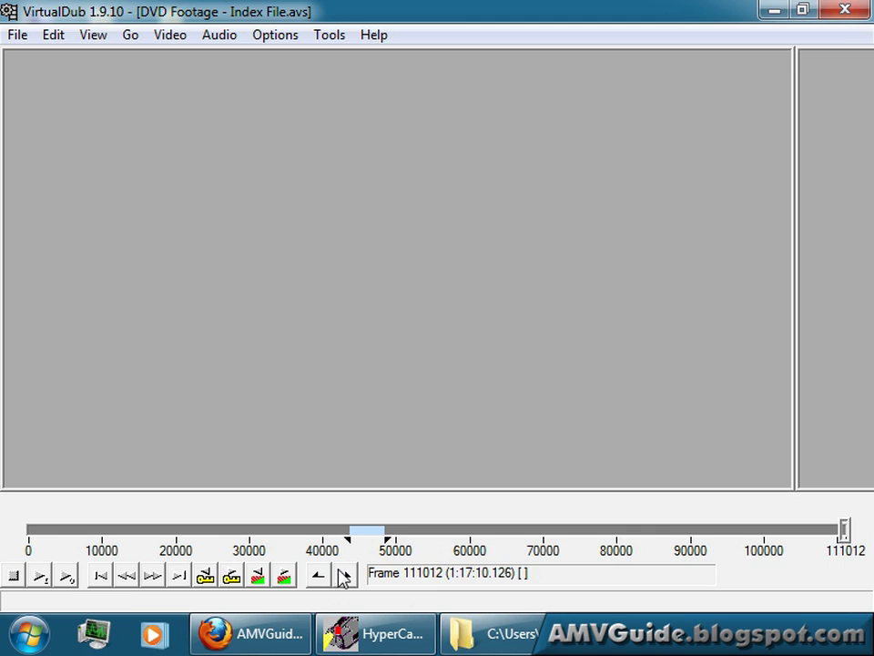
left_click(345, 576)
left_click(523, 531)
left_click_drag(843, 528, 28, 529)
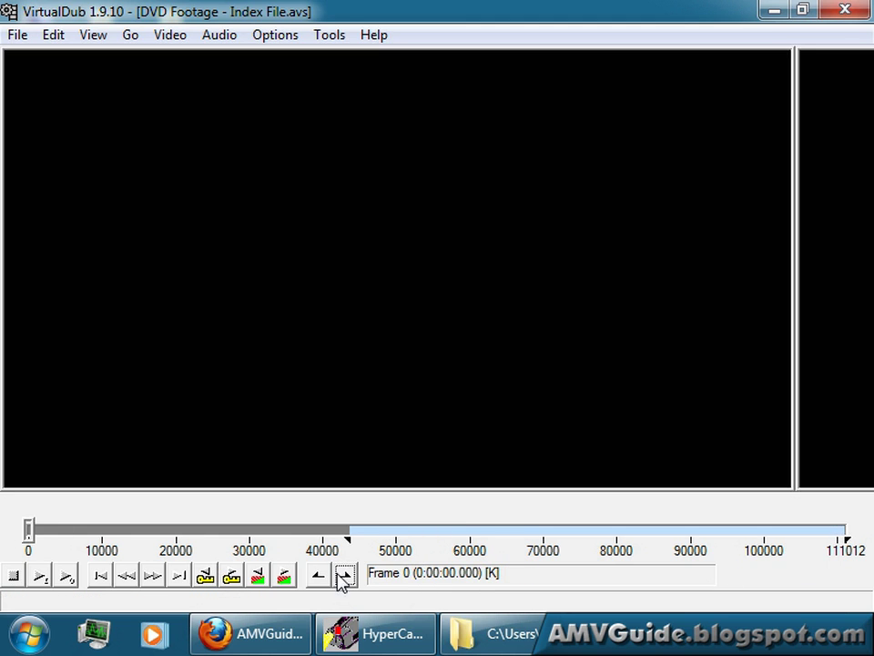
left_click(318, 575)
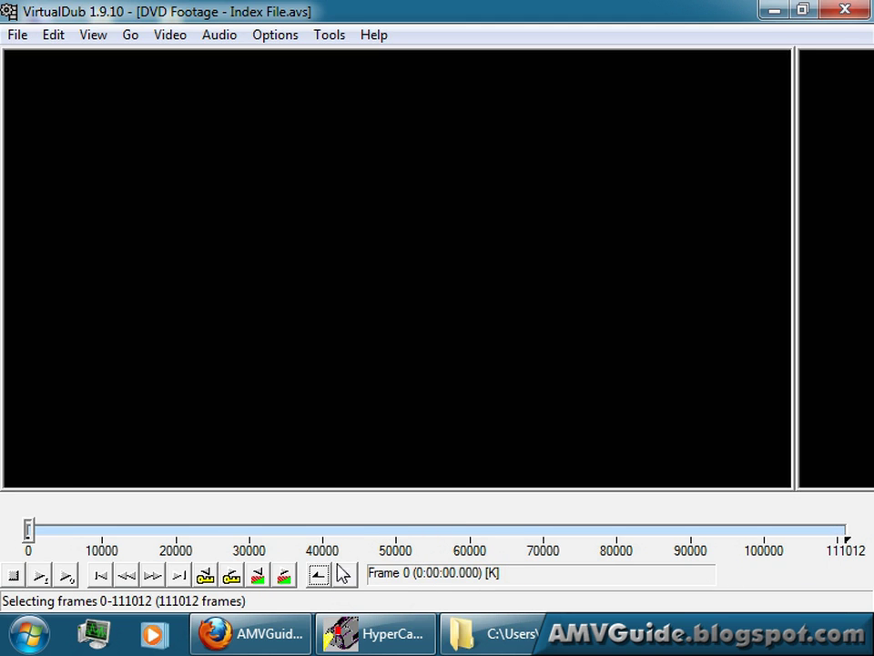
- Close VirtualDub and reload DVD Footage - Index File.avs fresh from Explorer
left_click(842, 14)
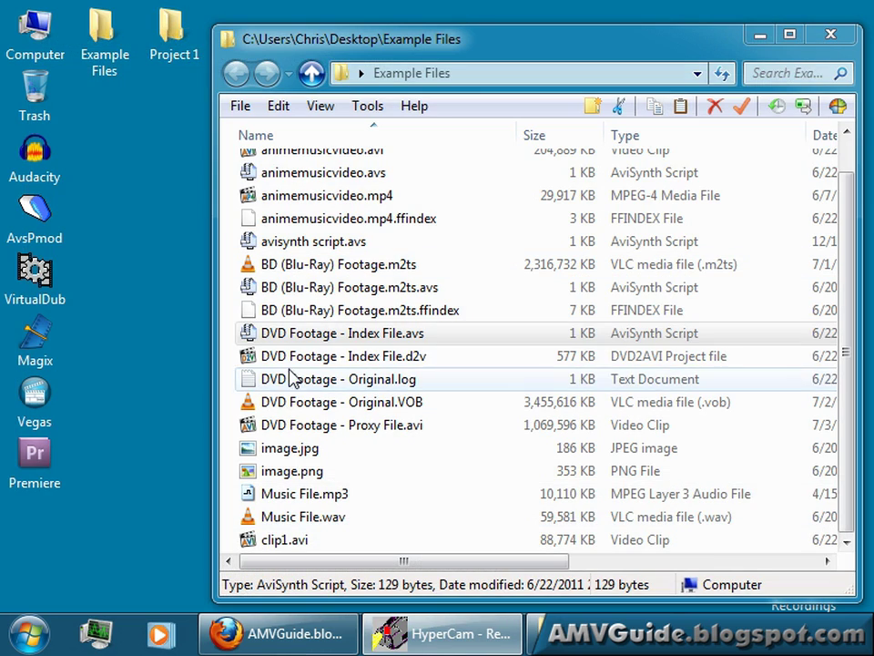
left_click_drag(300, 342, 62, 296)
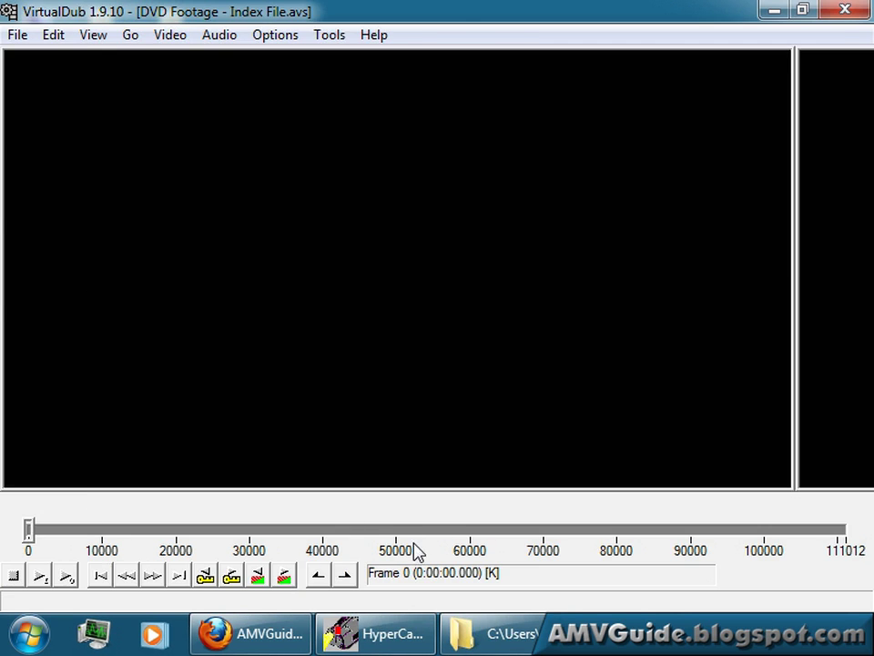
left_click(219, 37)
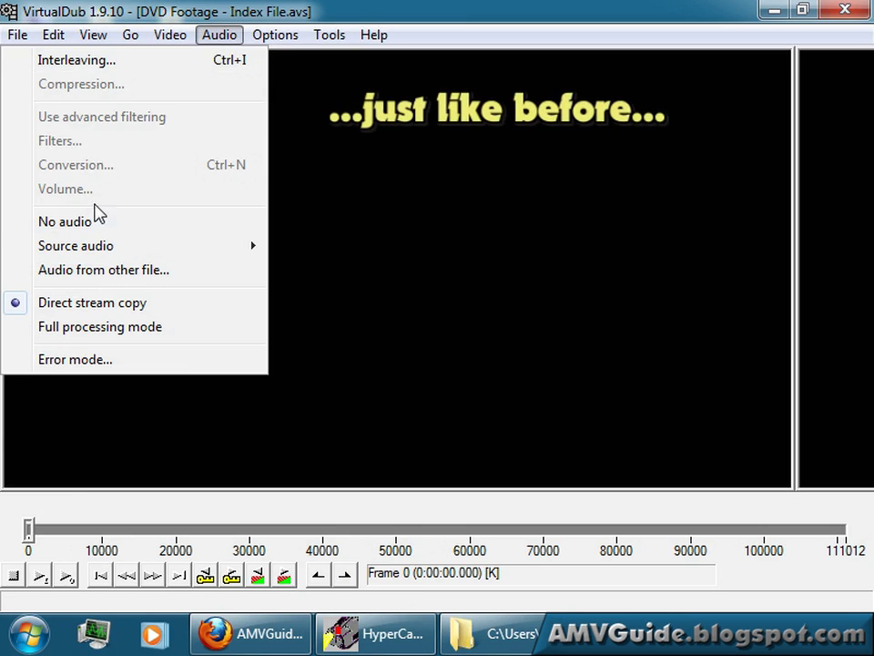
- Set the video compression to Ut Video Codec YUV420 (ULY0)
left_click(178, 41)
left_click(173, 36)
left_click(146, 131)
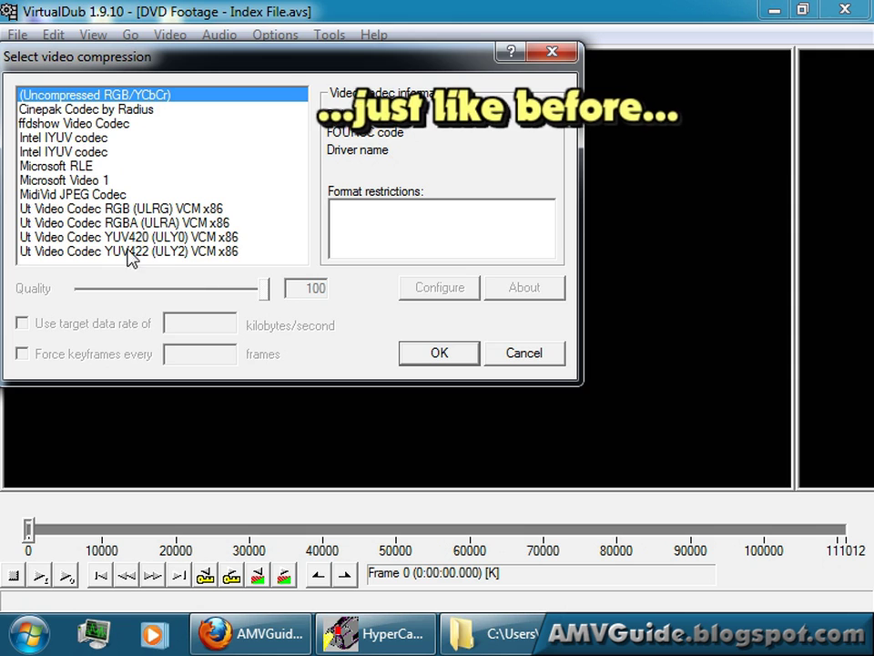
left_click(175, 238)
left_click(453, 354)
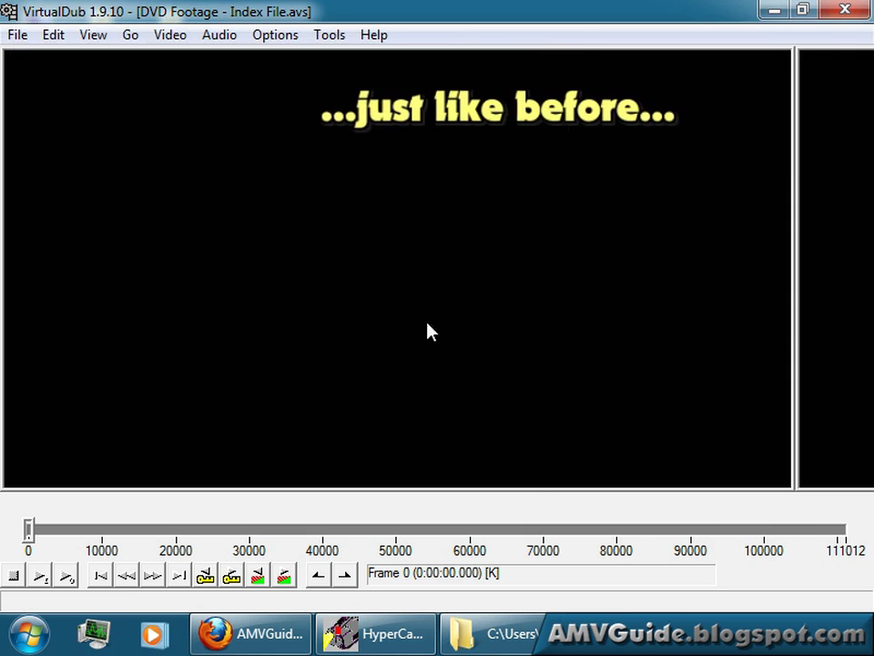
- Save the output as DVD Footage - Index File.avi on the O: OMNI drive and start encoding
left_click(17, 37)
left_click(91, 204)
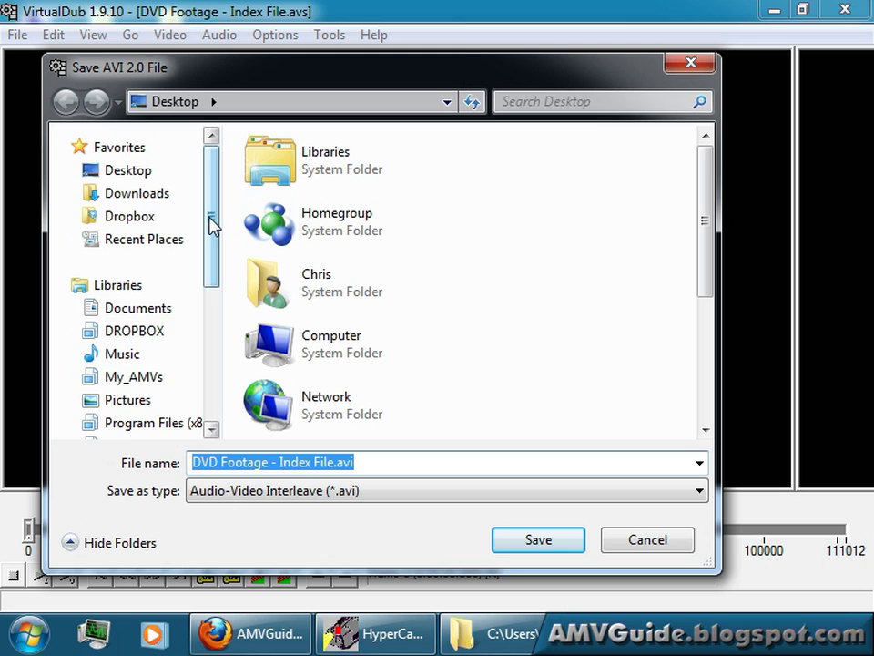
left_click_drag(211, 225, 210, 367)
left_click(160, 354)
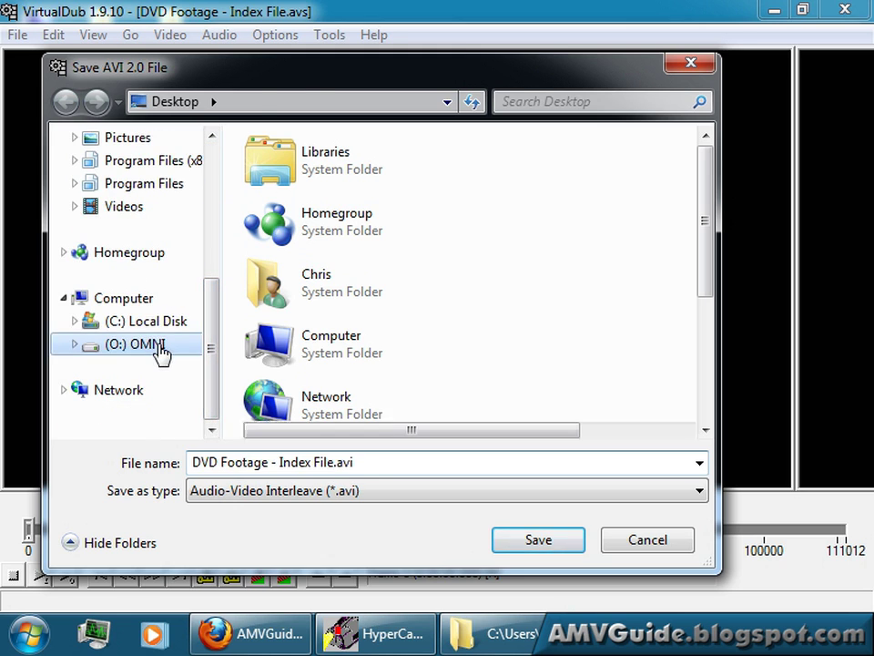
key("Up")
left_click(154, 353)
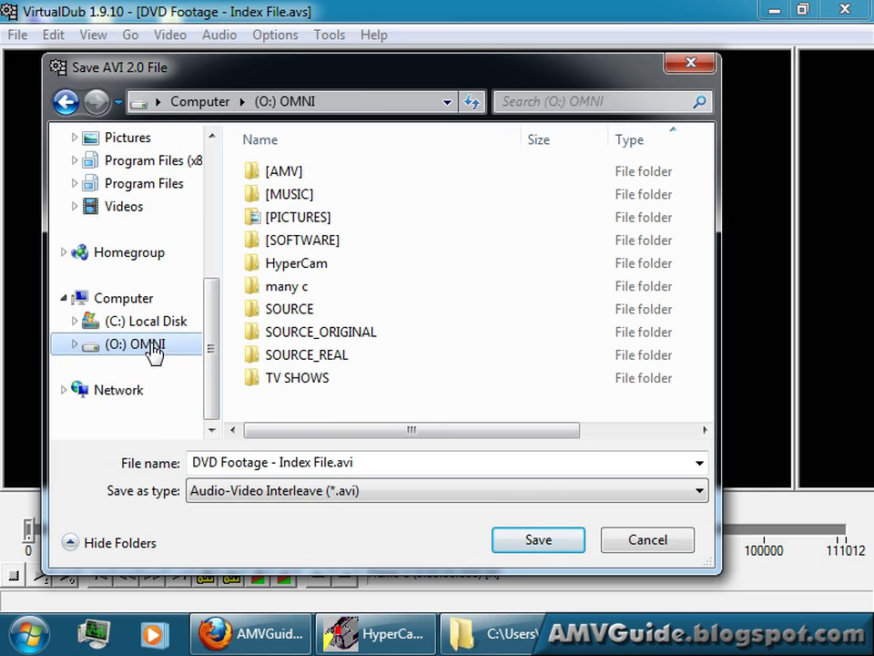
left_click(549, 543)
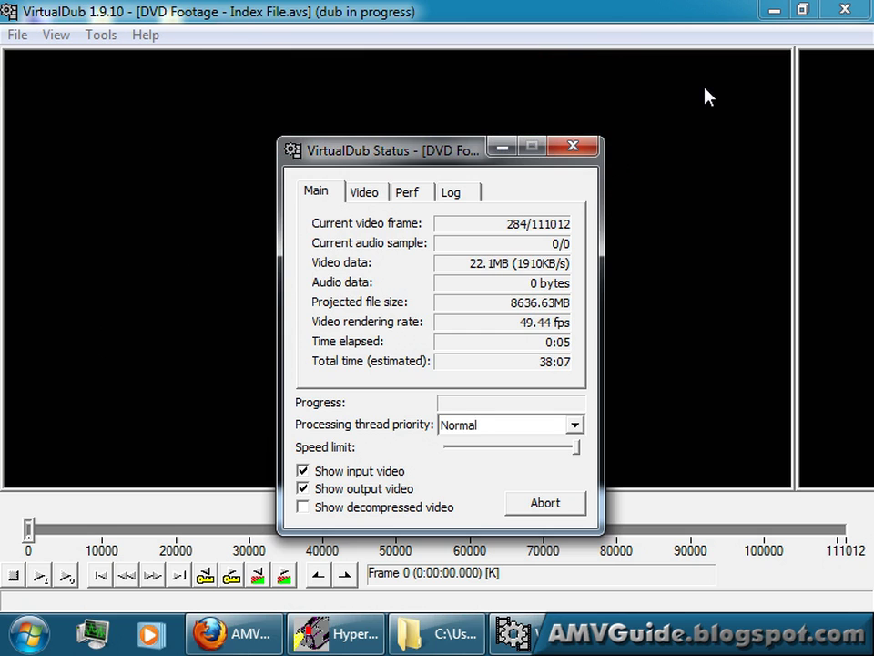
- Stop the encode early at frame 2490 and confirm, returning to the desktop
left_click(545, 503)
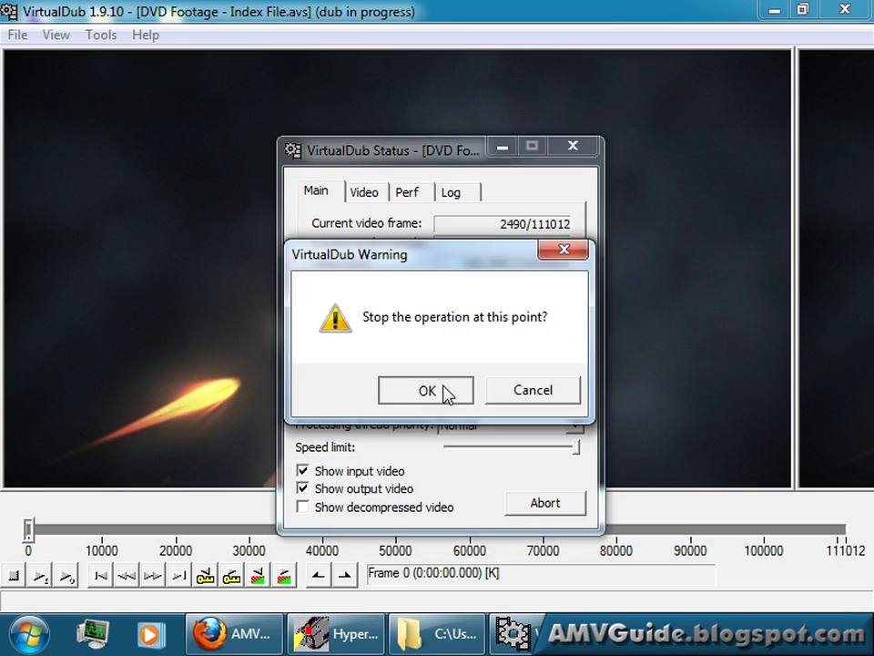
left_click(443, 391)
left_click(391, 633)
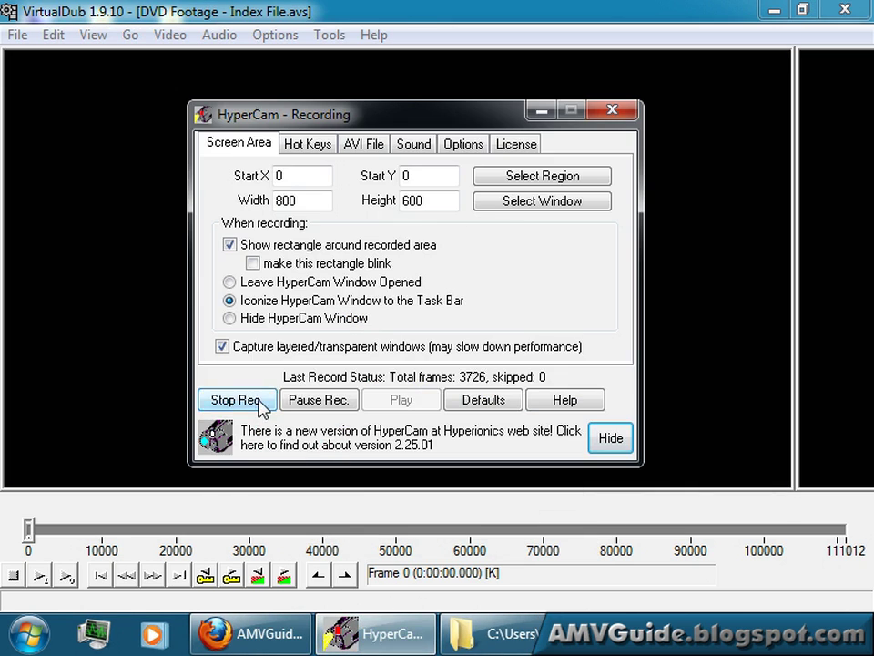
left_click(258, 400)
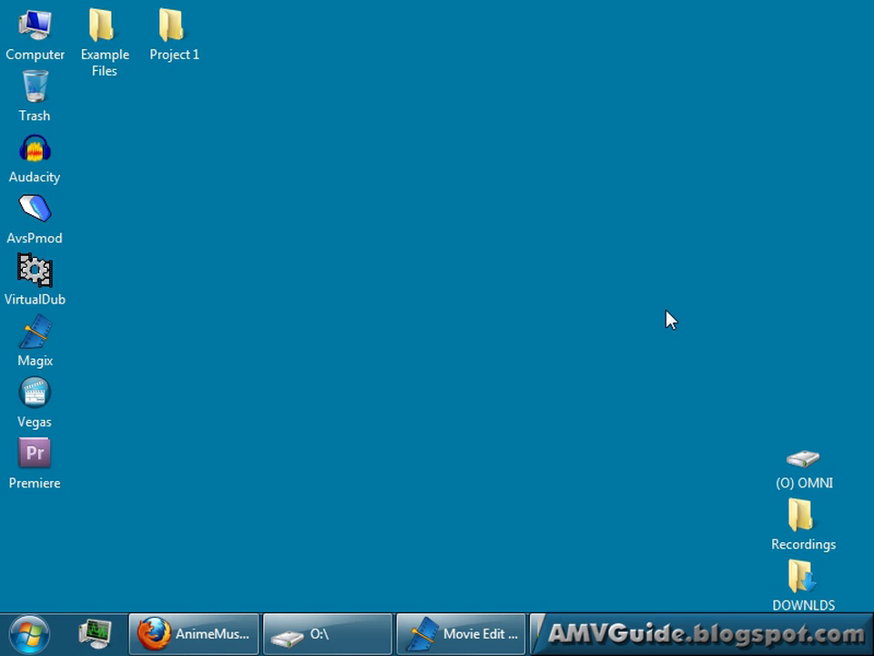
- Compare the 480p (29.6 GB) and 720p (63.6 GB) AVI sizes on O:, then return to Movie Edit Pro
left_click(327, 634)
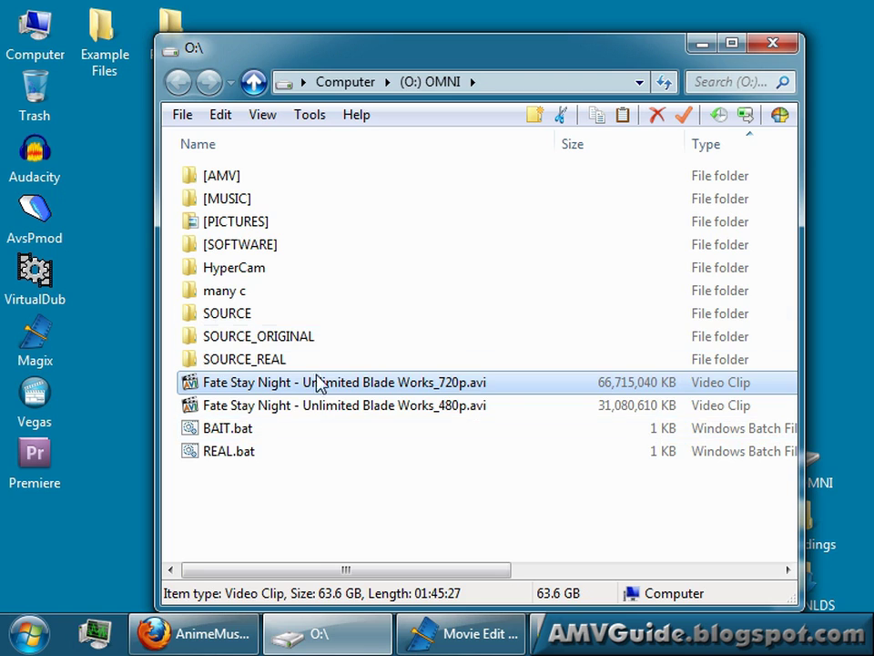
left_click(323, 412)
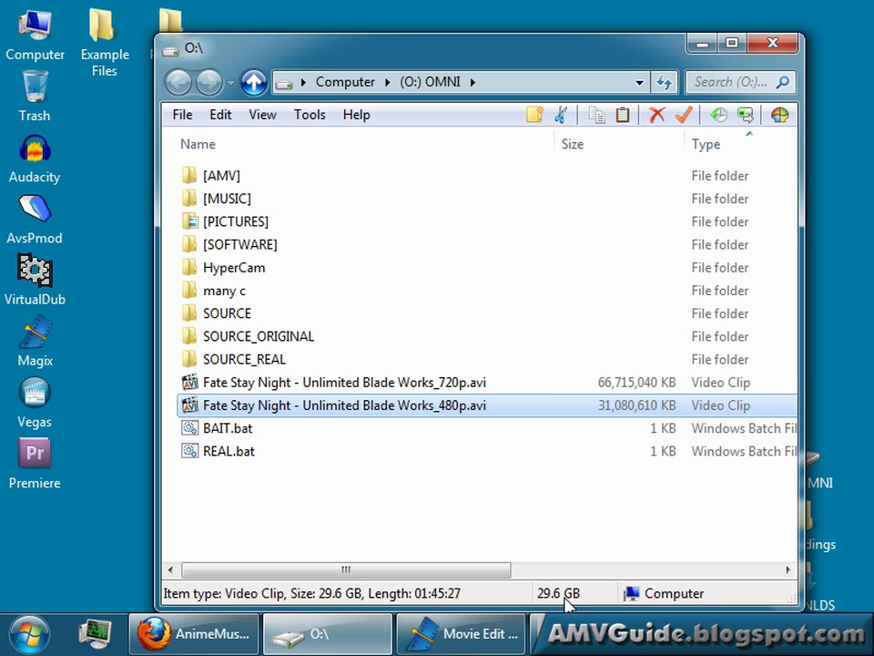
left_click(447, 390)
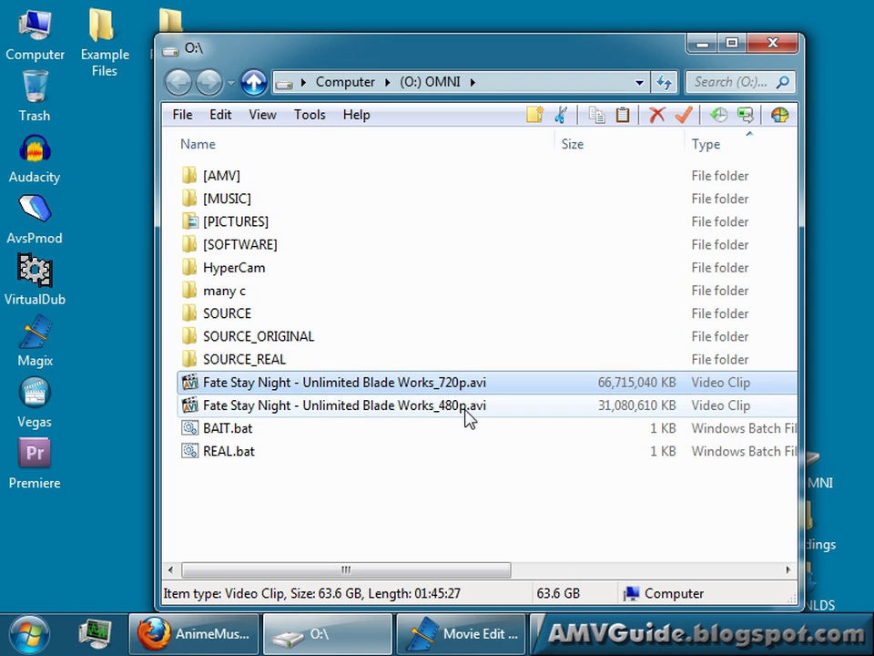
mouse_move(466, 411)
left_click(460, 414)
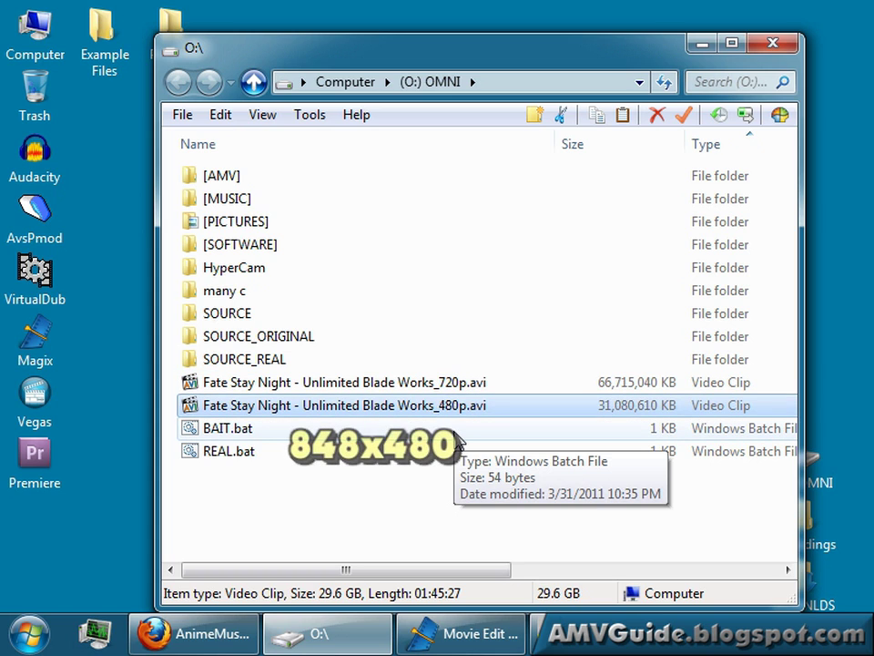
left_click(478, 387)
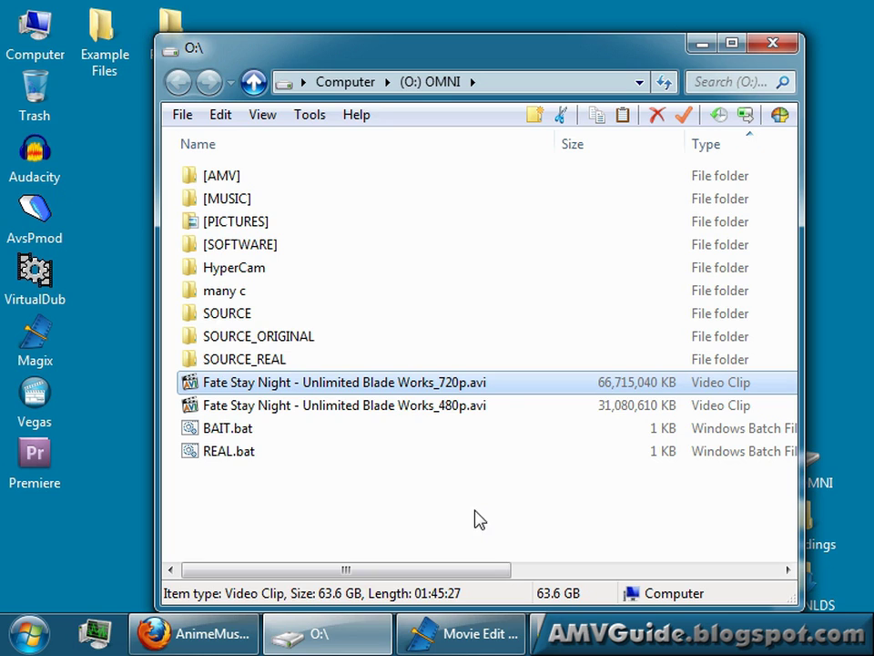
left_click(460, 633)
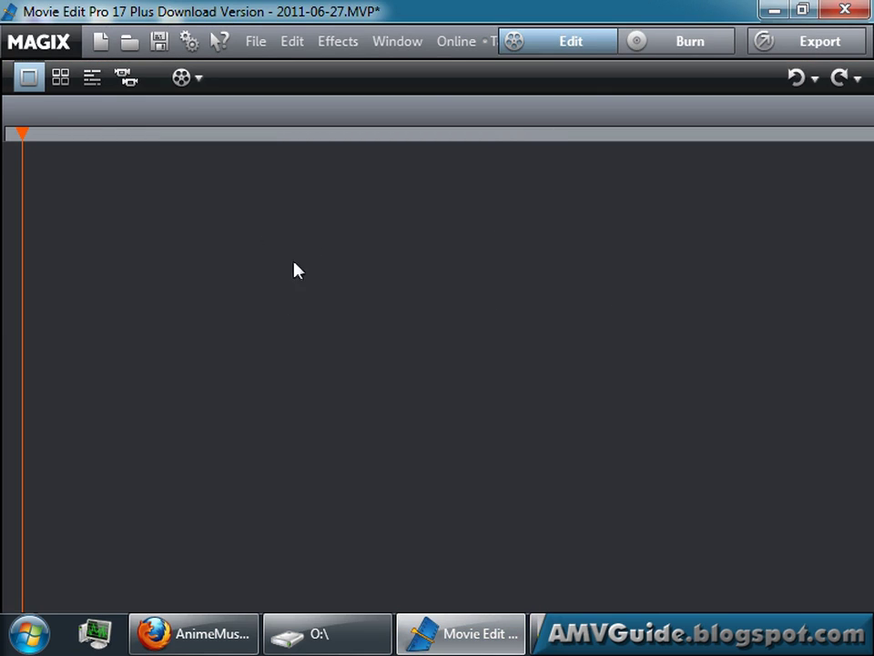
- In Timeline mode, drop Fate Stay Night - Unlimited Blade Works_480p.avi onto track 1
left_click(91, 79)
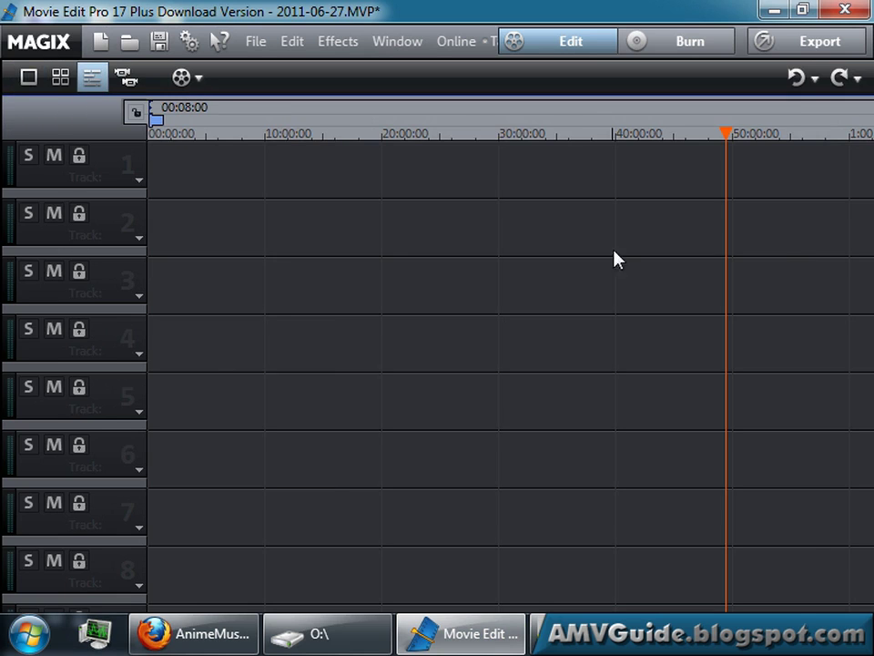
left_click(353, 636)
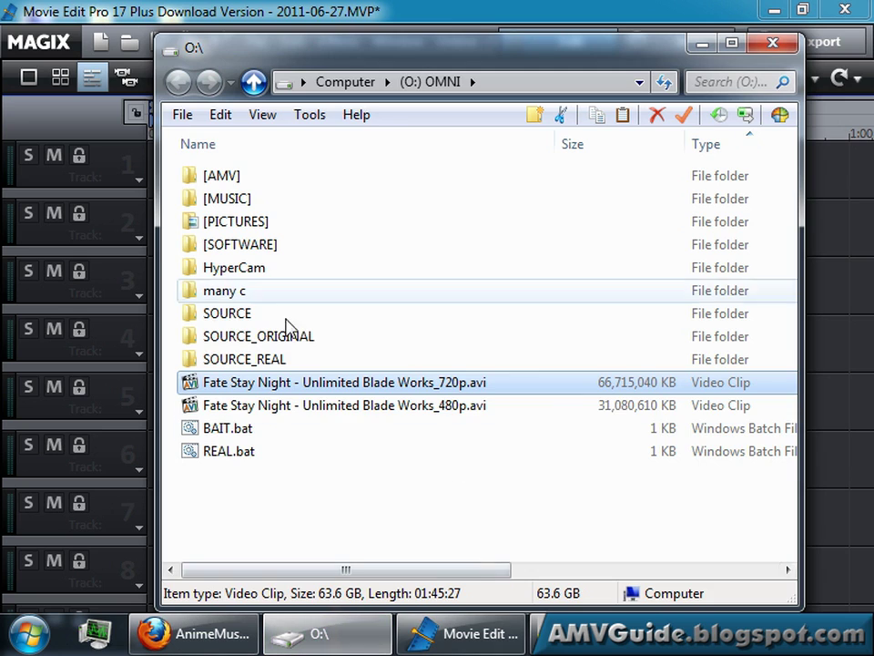
left_click_drag(330, 68, 694, 87)
left_click_drag(649, 425, 239, 169)
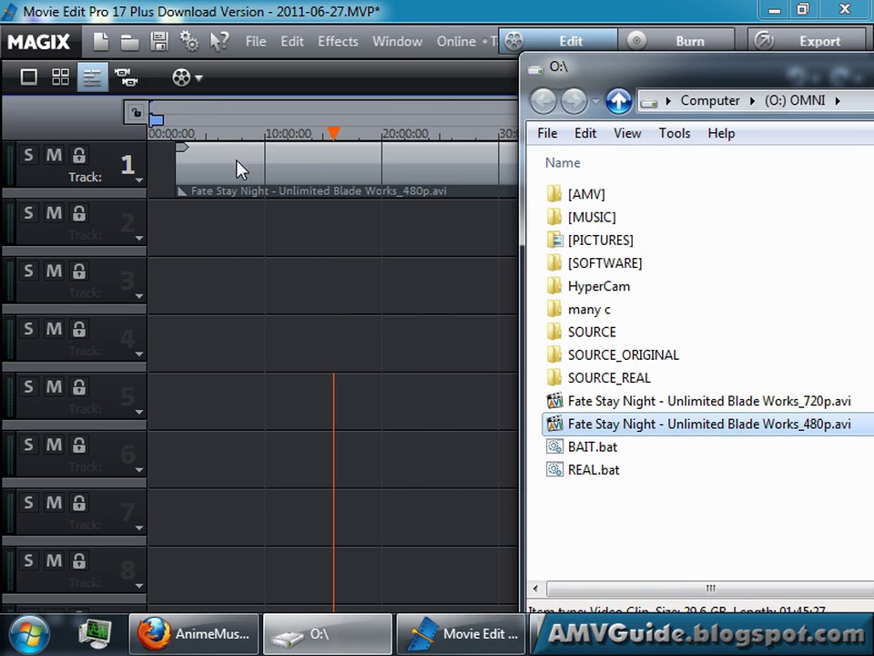
- Select the new clip and scrub the playhead around the 29-minute mark to preview it
left_click(478, 169)
left_click(372, 175)
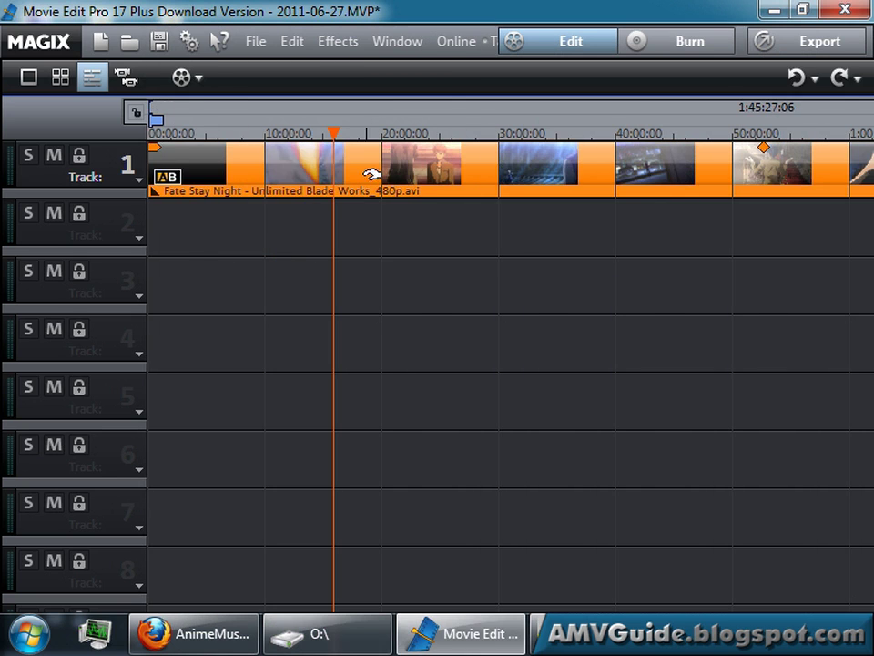
left_click_drag(280, 139, 496, 148)
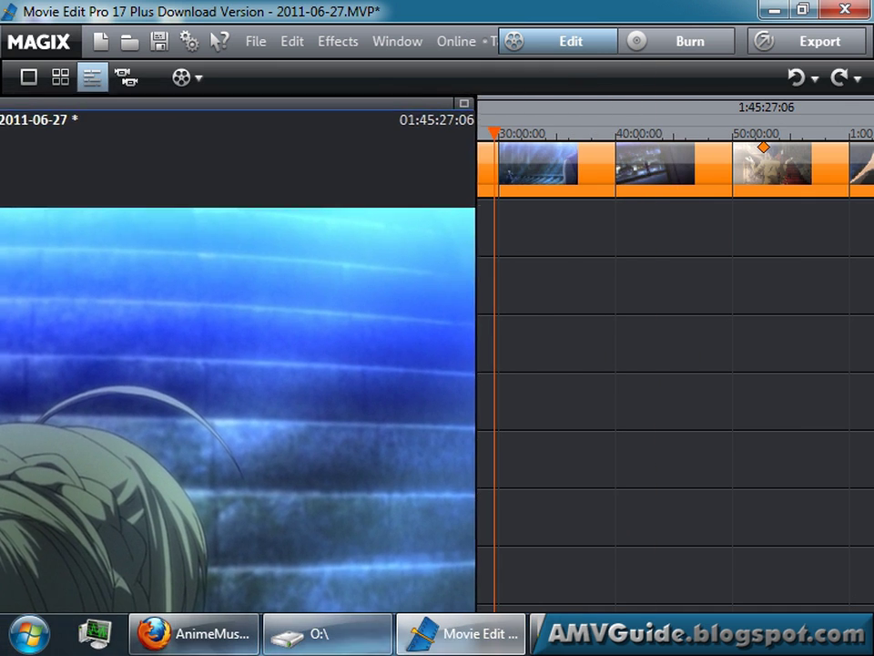
left_click_drag(492, 141, 583, 191)
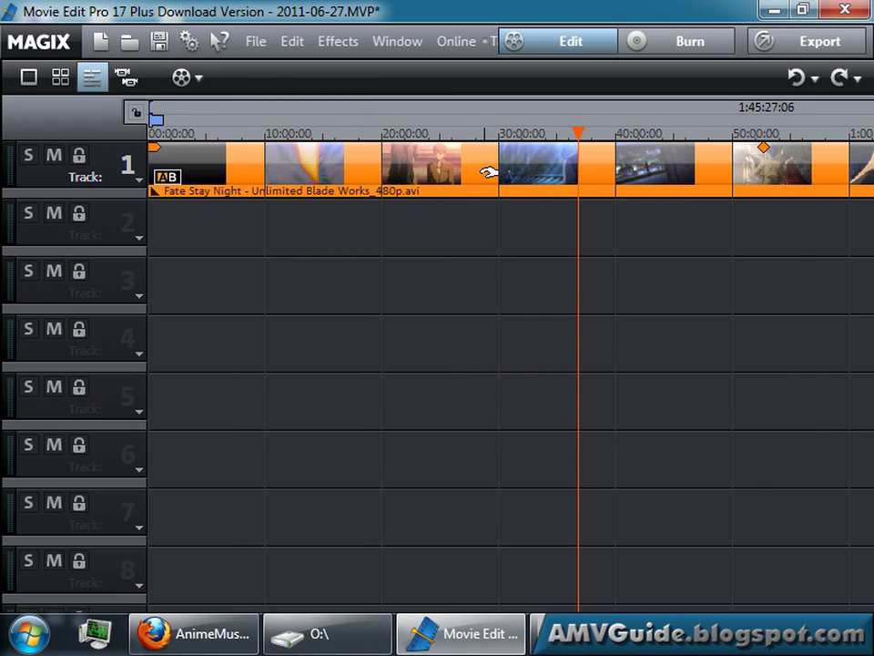
- Swap the 480p clip for the 720p AVI, keeping the project resolution with Do not adjust
key("Delete")
left_click(360, 635)
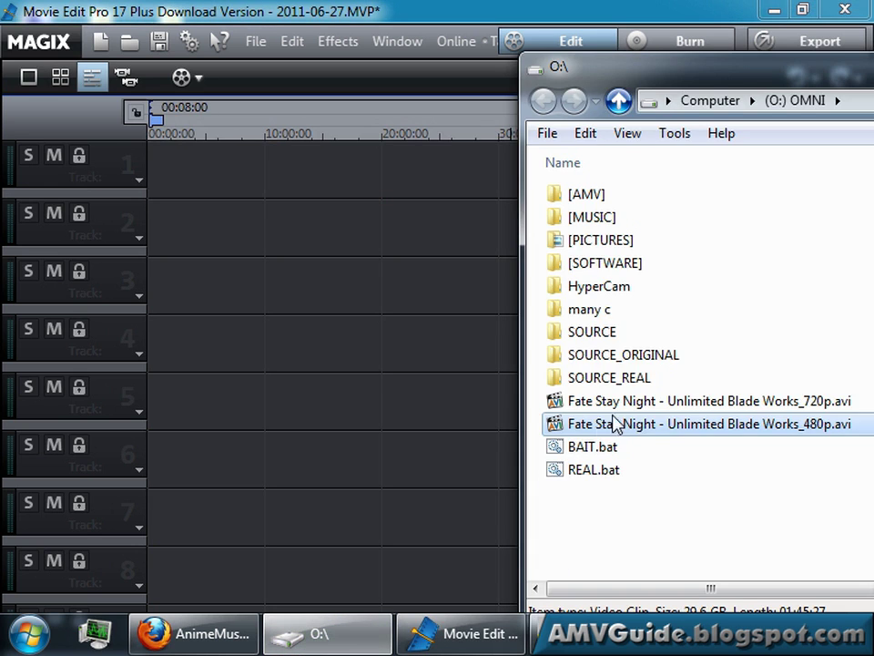
left_click_drag(570, 403, 178, 195)
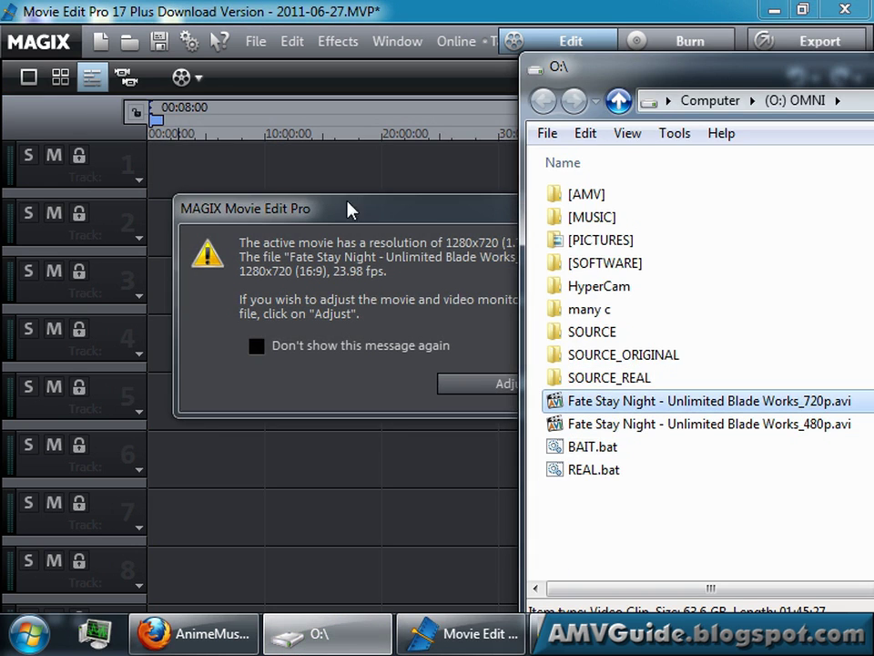
left_click(428, 235)
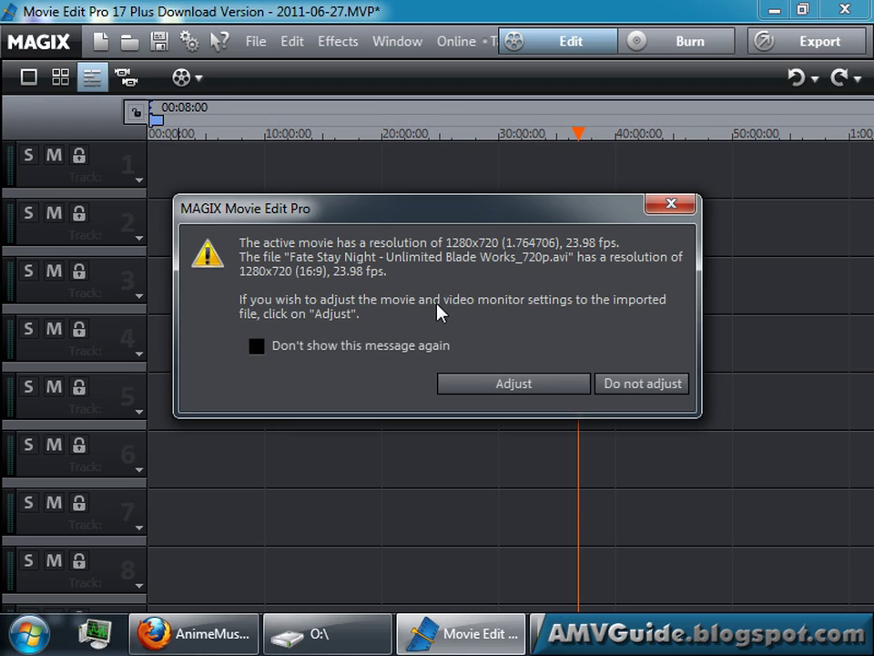
left_click(616, 384)
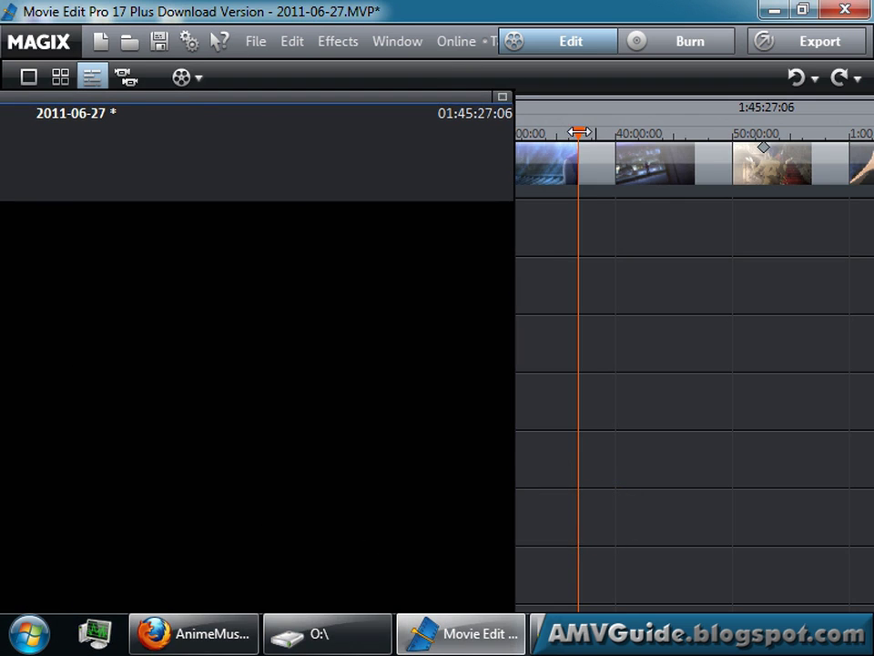
- Drag the 720p clip's later part down to track 3 to overlap as a crossfade, then preview it
left_click_drag(579, 132, 592, 211)
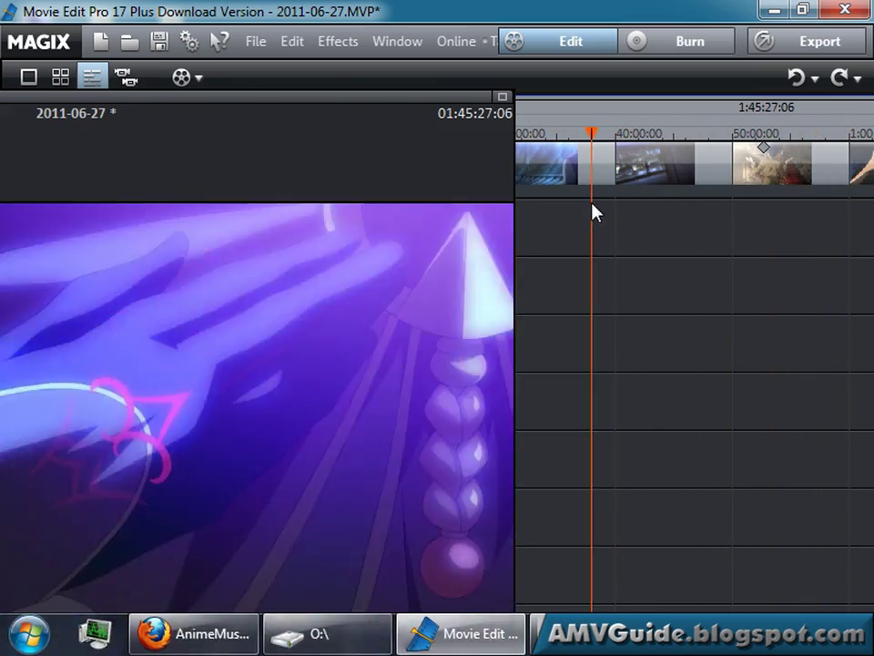
left_click(637, 174)
left_click_drag(648, 173, 529, 262)
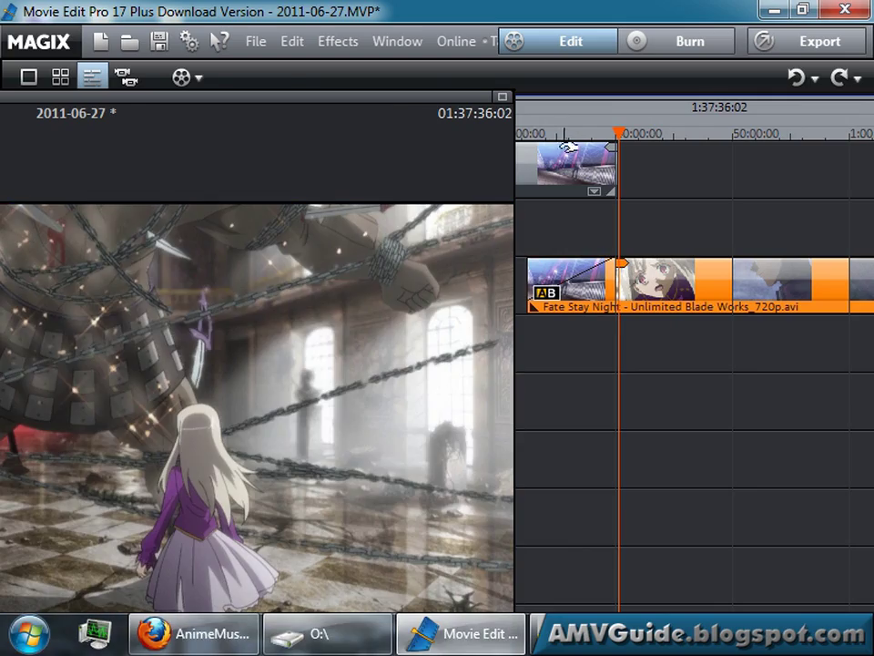
left_click_drag(570, 146, 580, 175)
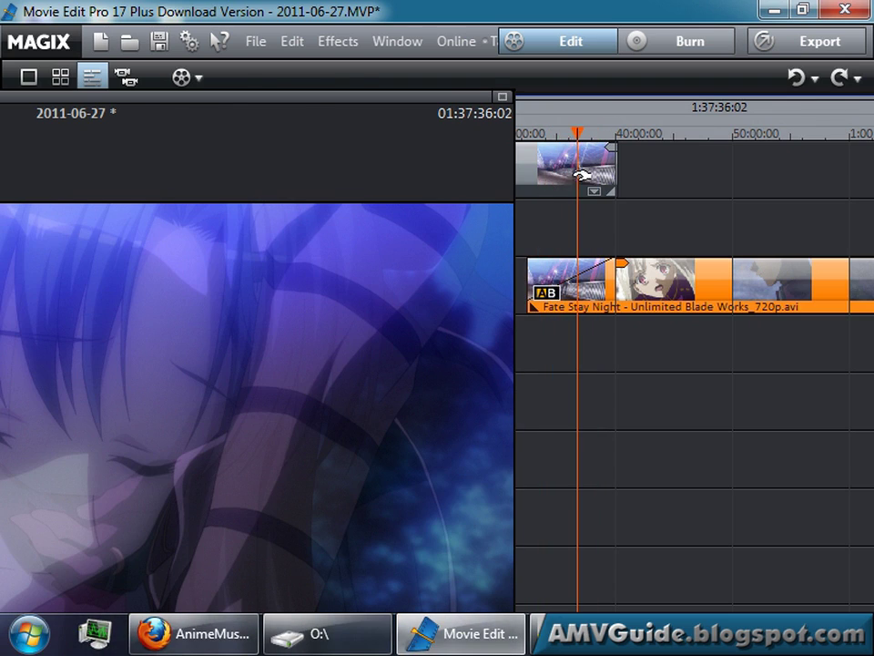